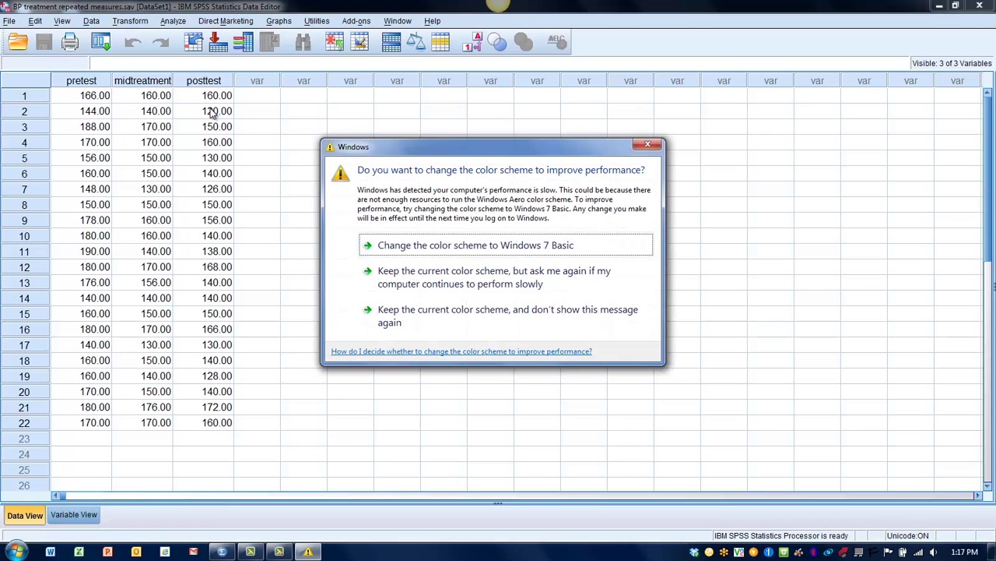
Dismiss the Windows colour-scheme prompt with Escape to reveal the BP treatment data
key("Escape")
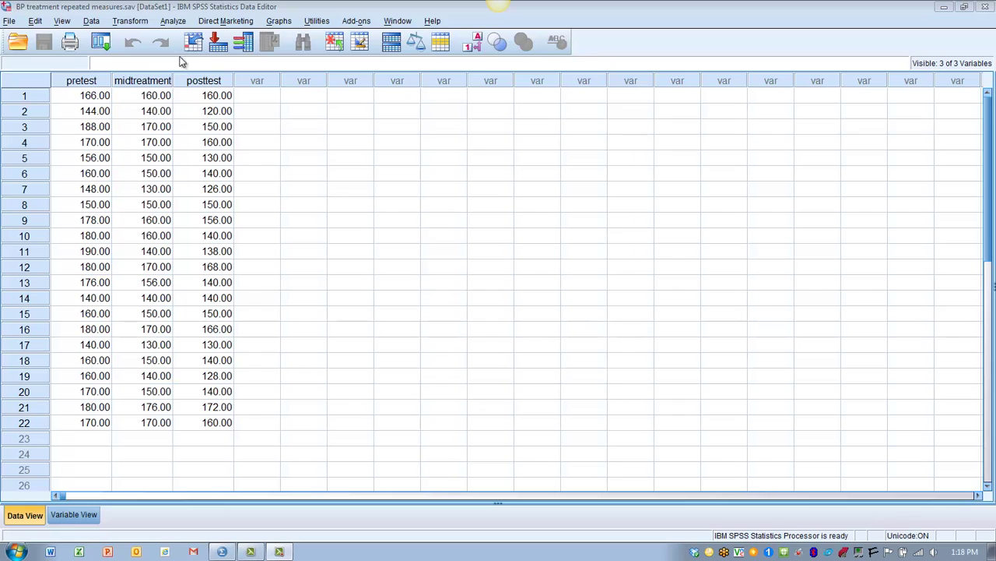
Open Analyze > General Linear Model > Repeated Measures to reach the Define Factor(s) dialog
left_click(172, 22)
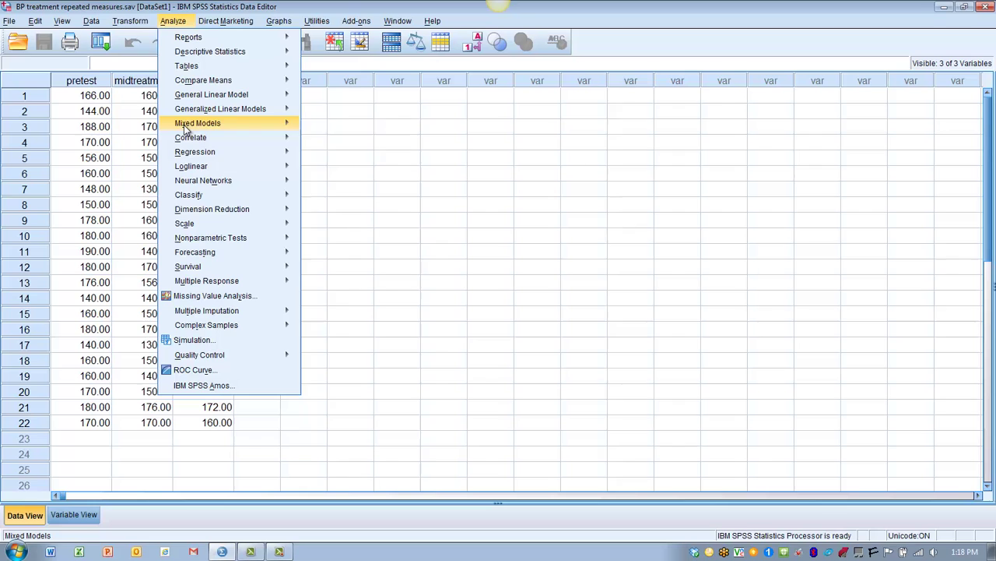
mouse_move(194, 165)
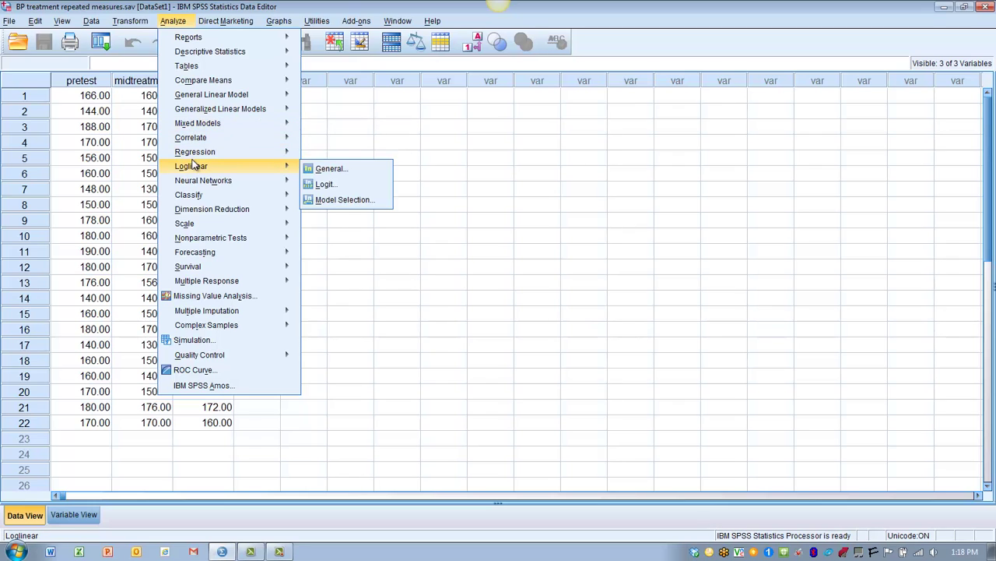
mouse_move(216, 94)
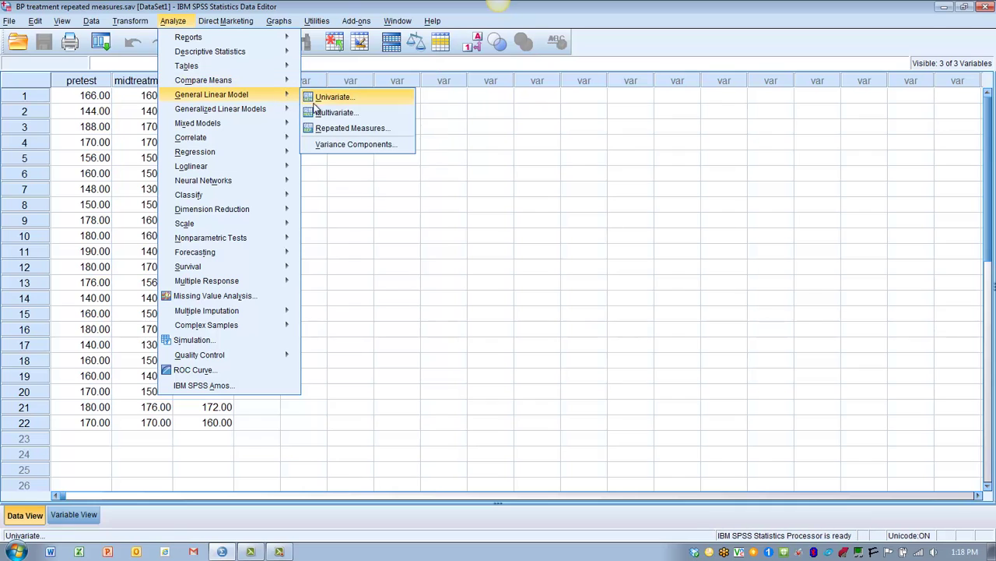
left_click(317, 130)
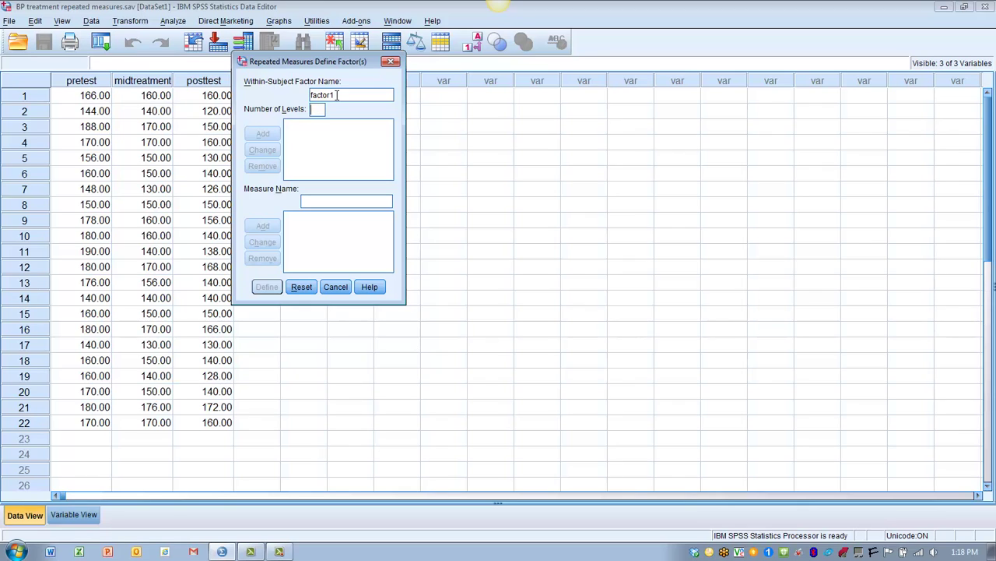
Rename factor1 to 'time', give it 3 levels, and add it to the factor list
left_click_drag(336, 94, 309, 95)
type("time")
type("3")
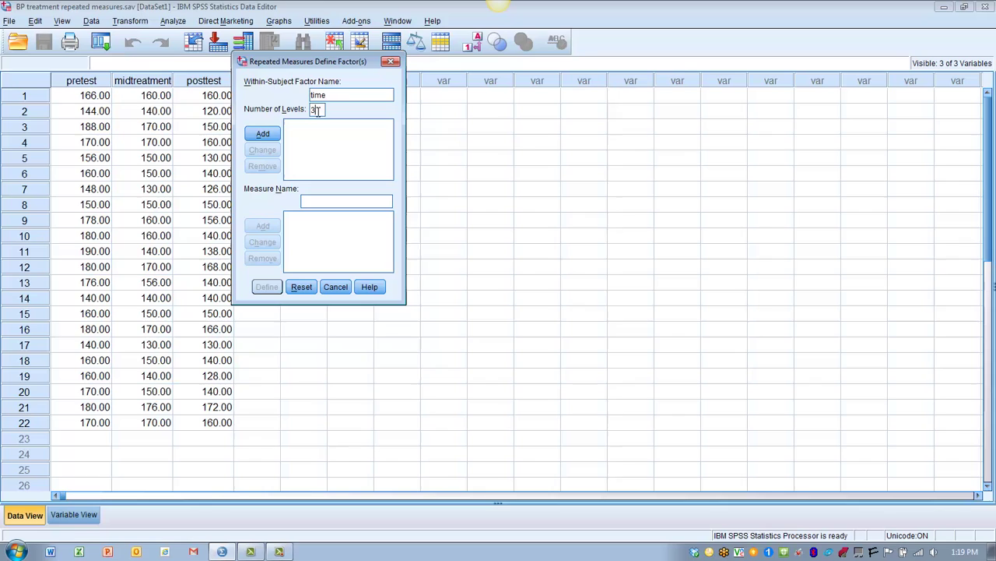
left_click(265, 136)
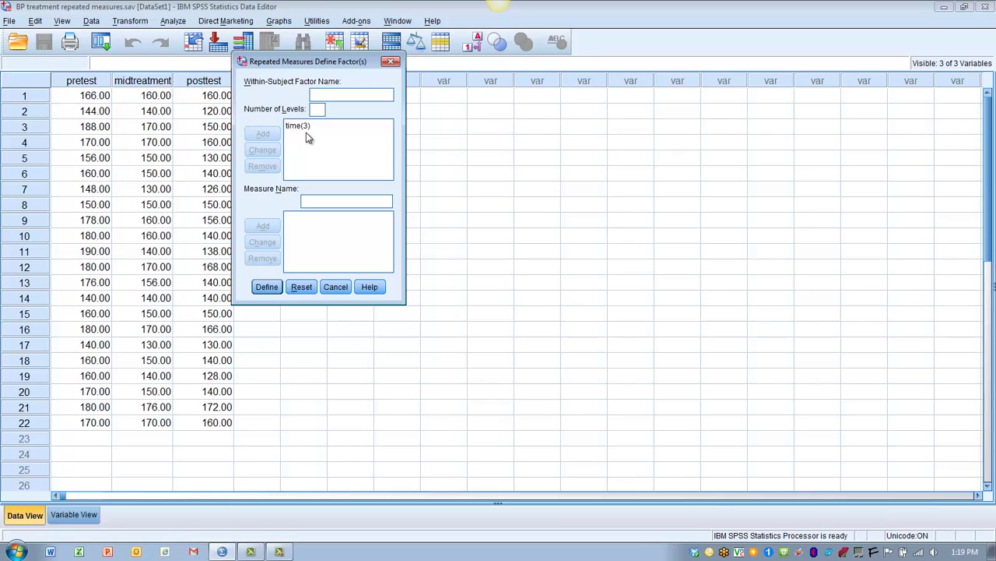
left_click(264, 288)
Assign pretest, midtreatment and posttest as levels 1, 2 and 3 of time
left_click(264, 288)
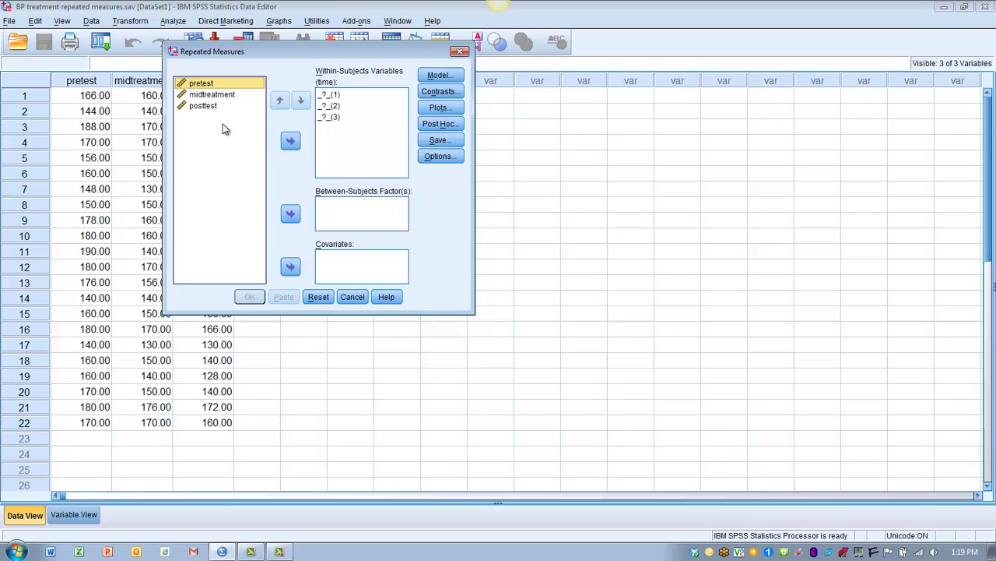
left_click(290, 142)
left_click(227, 84)
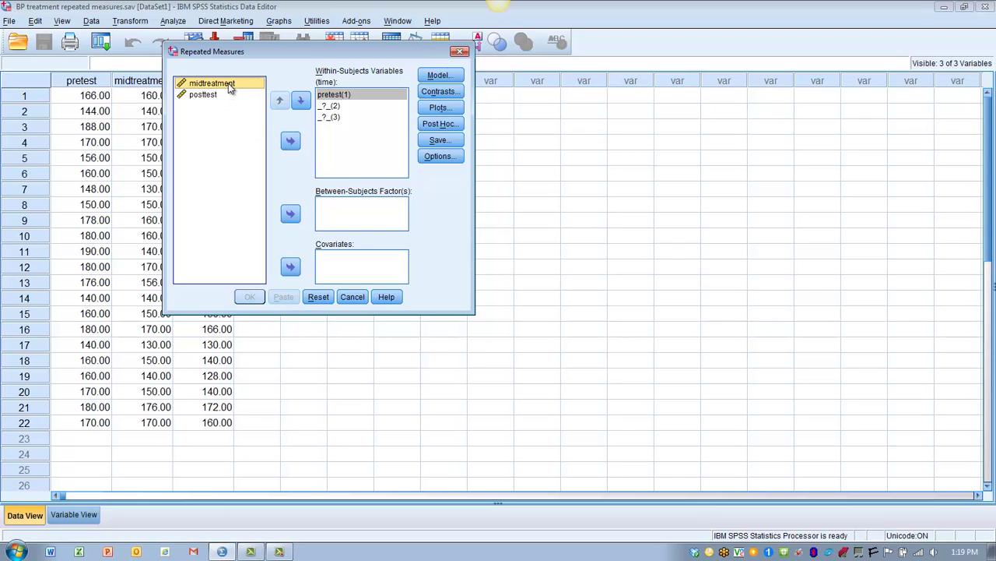
left_click(290, 141)
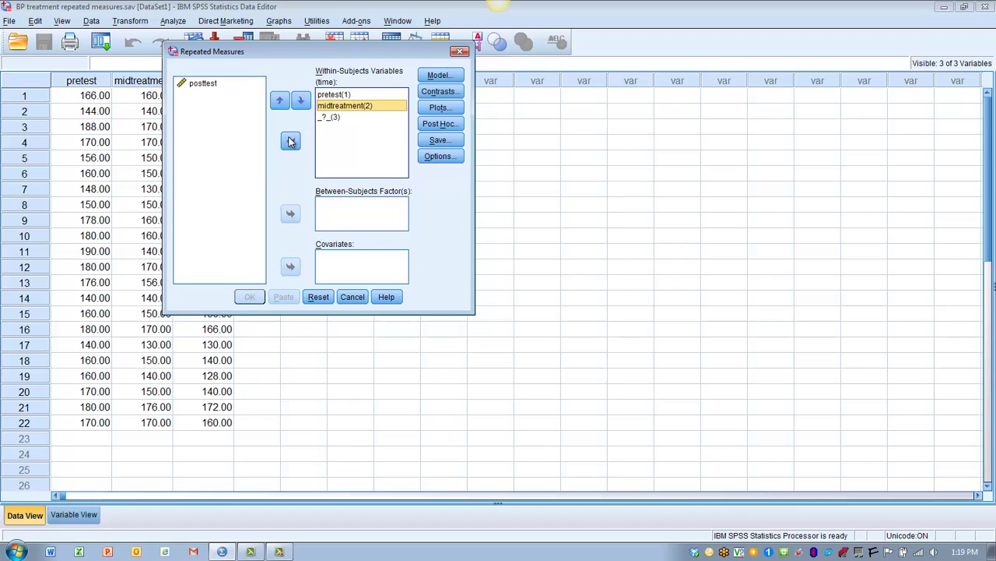
left_click(204, 84)
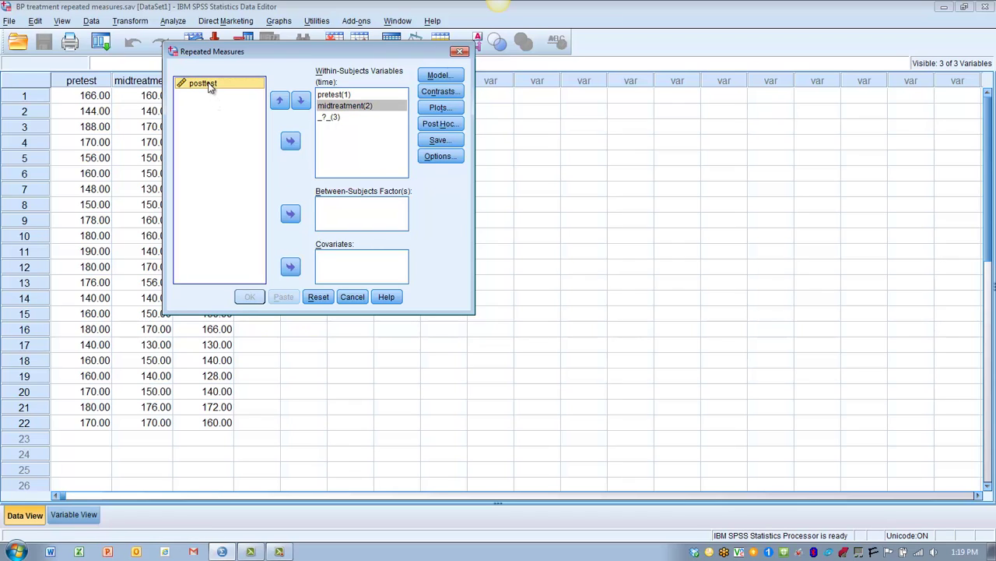
left_click(289, 144)
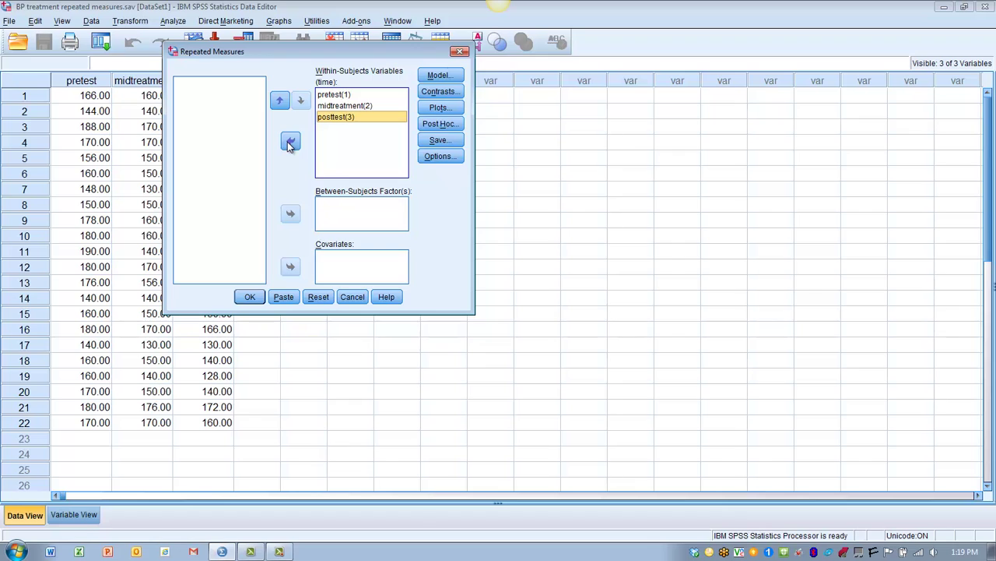
Add descriptive statistics, effect sizes, and time marginal means with Bonferroni-adjusted main-effect comparisons
left_click(438, 157)
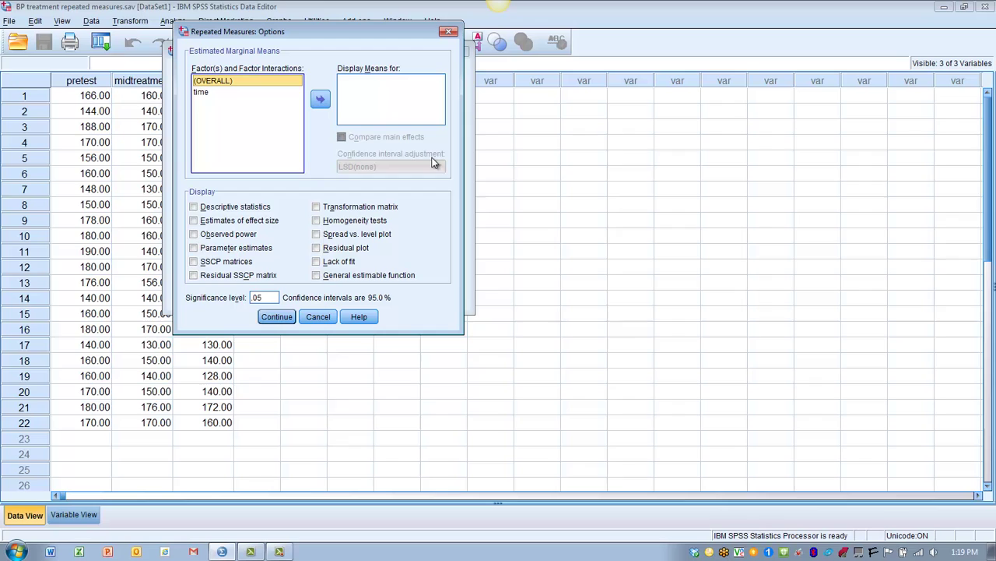
left_click(194, 207)
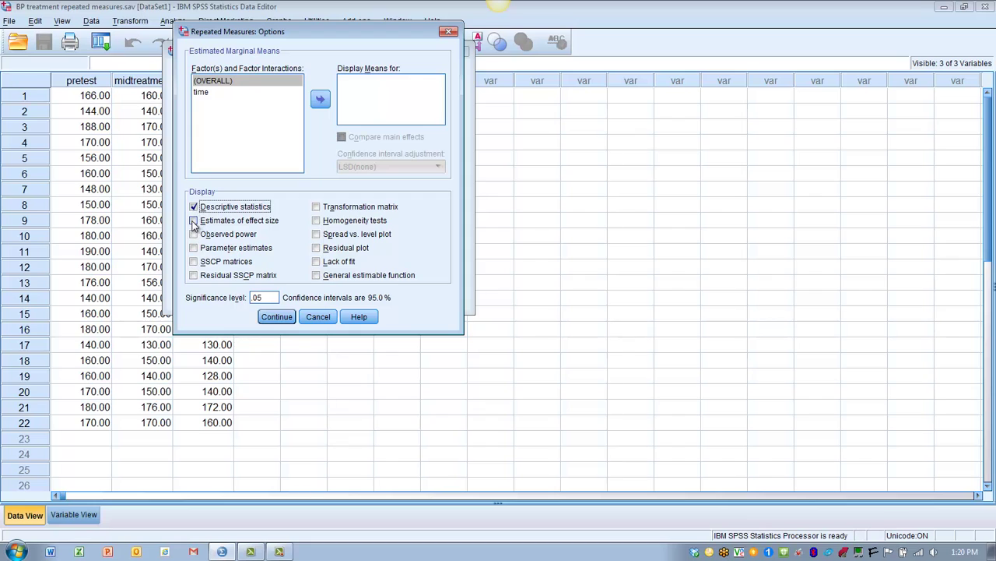
left_click(194, 221)
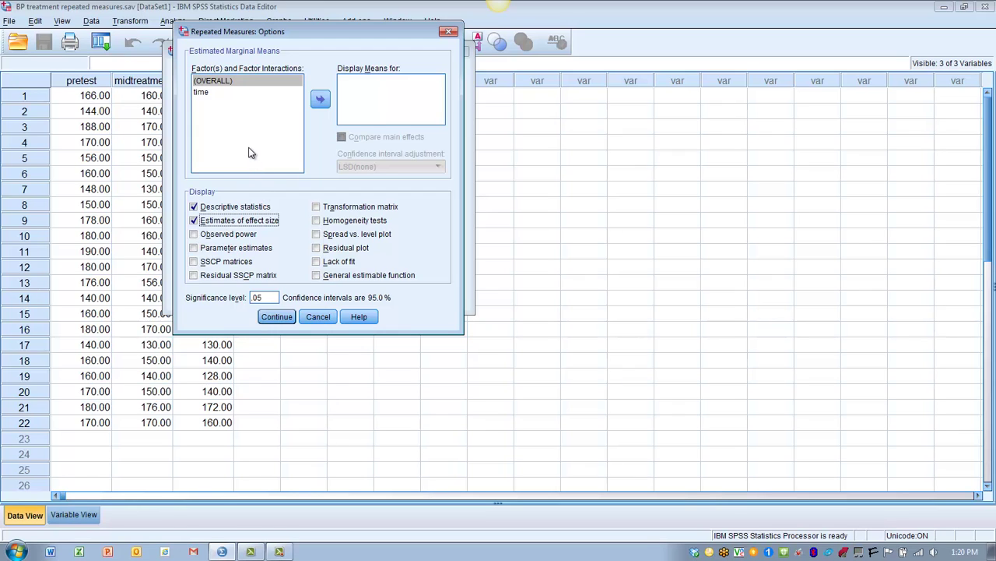
left_click(204, 95)
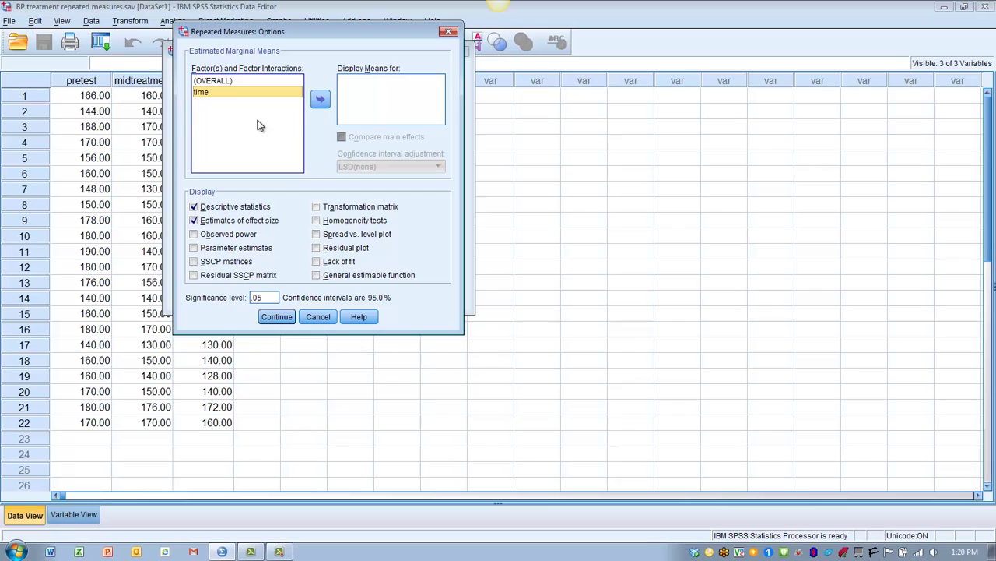
left_click(320, 100)
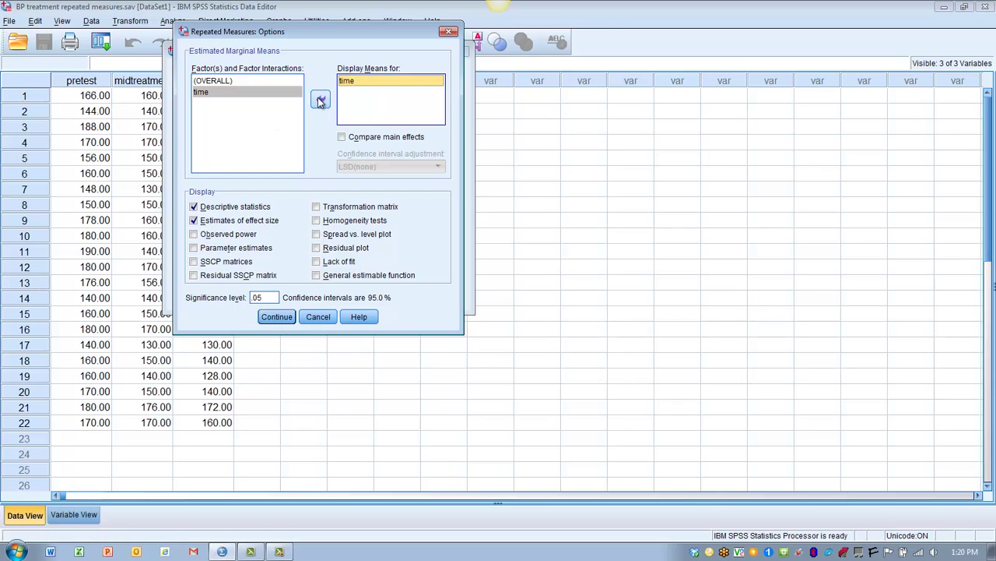
left_click(343, 137)
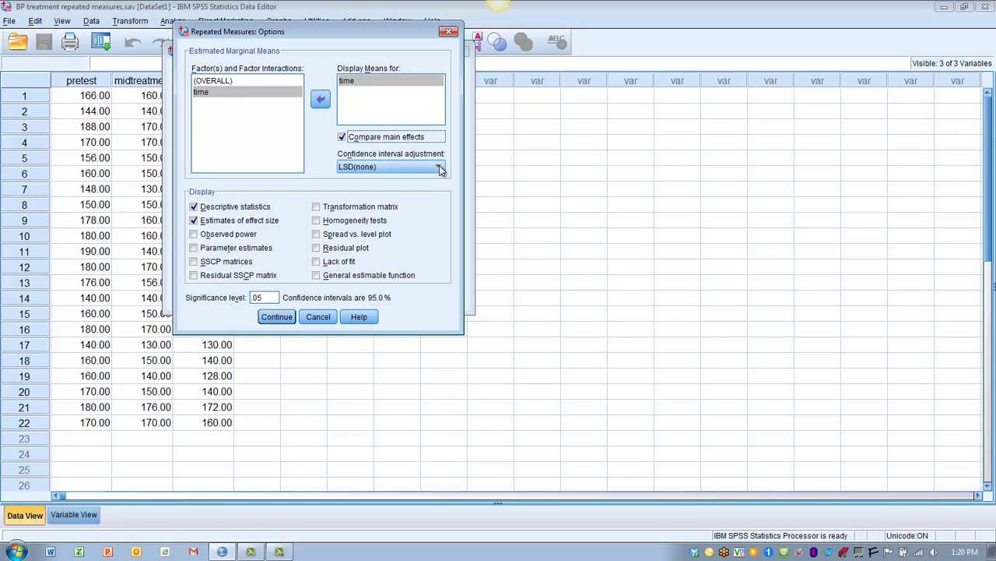
left_click(440, 169)
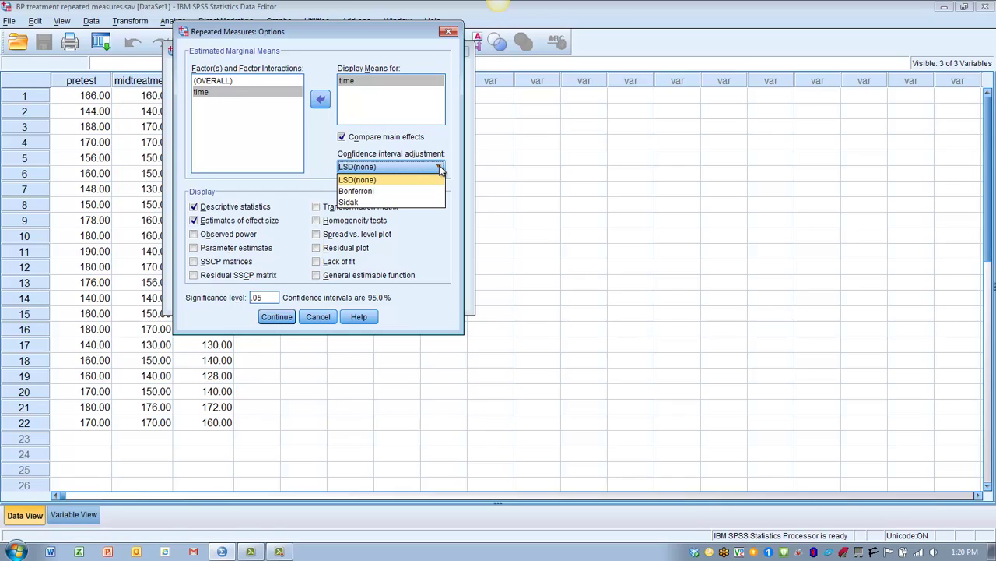
left_click(388, 191)
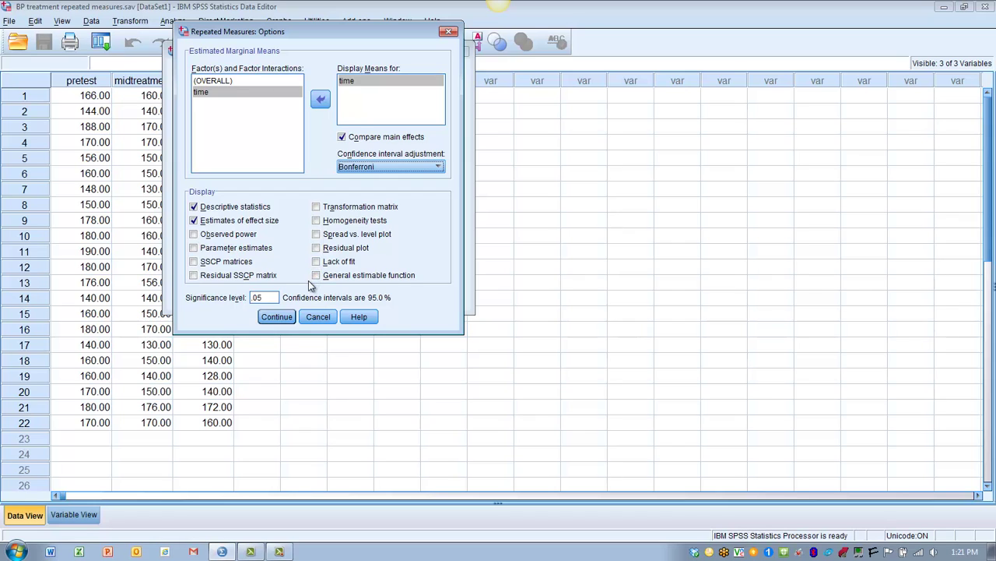
left_click(278, 316)
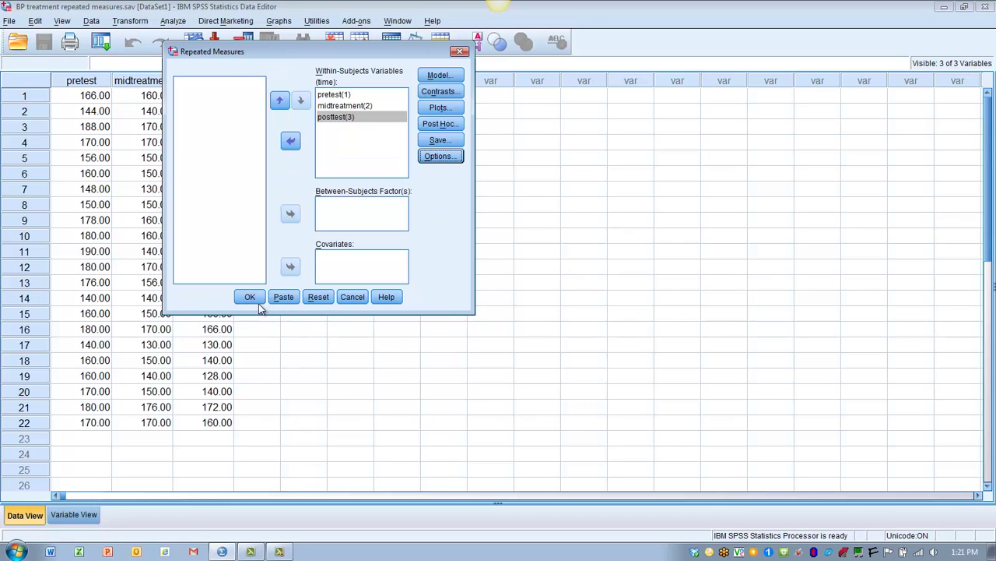
Run the repeated measures analysis, producing means from 165.73 to 145.64 and F = 23.453
left_click(253, 296)
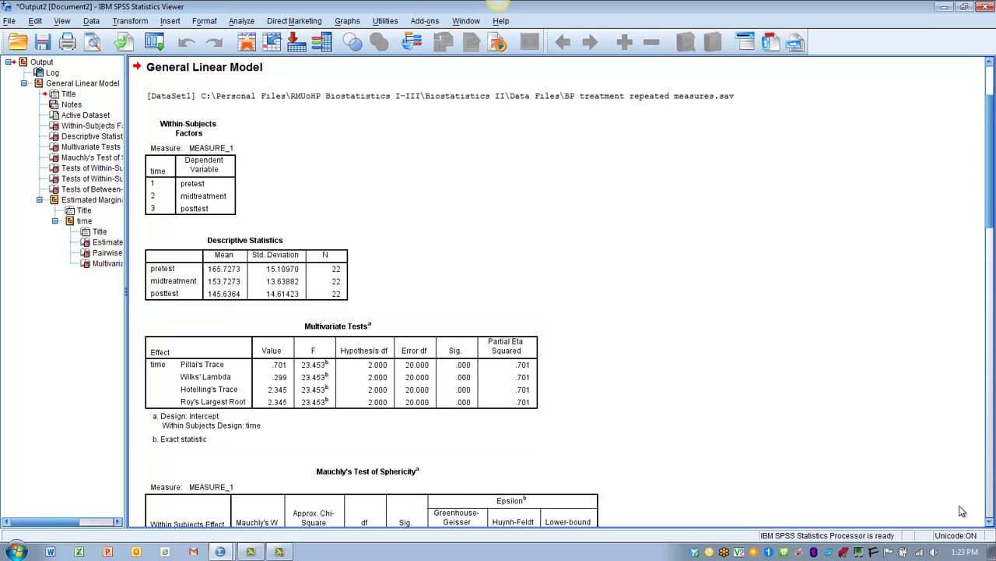
Scroll the output to show Mauchly's test (W = .597, p = .006, Greenhouse-Geisser .713)
left_click(990, 524)
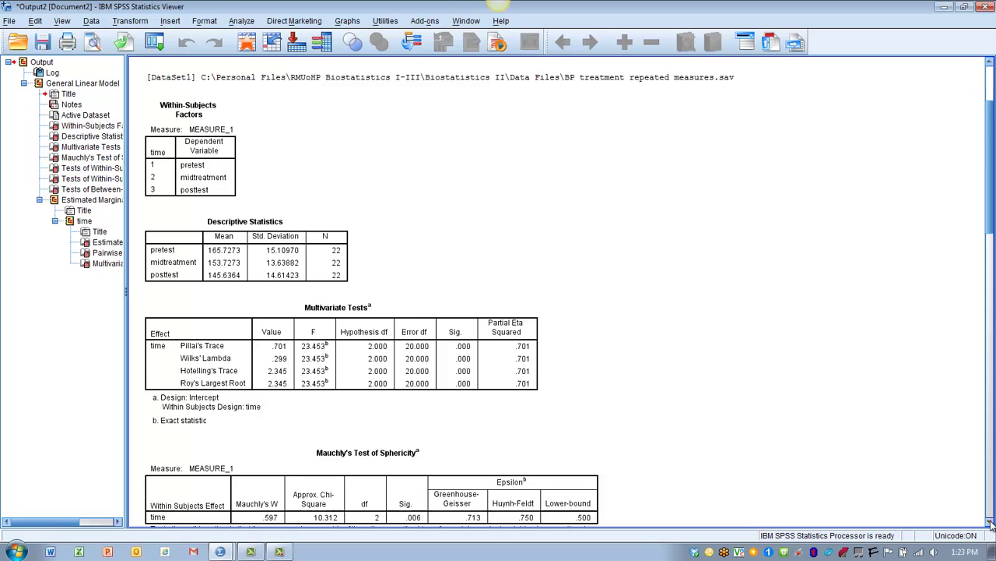
Scroll further to reveal Mauchly's footnotes and the Tests of Within-Subjects Effects
left_click(990, 524)
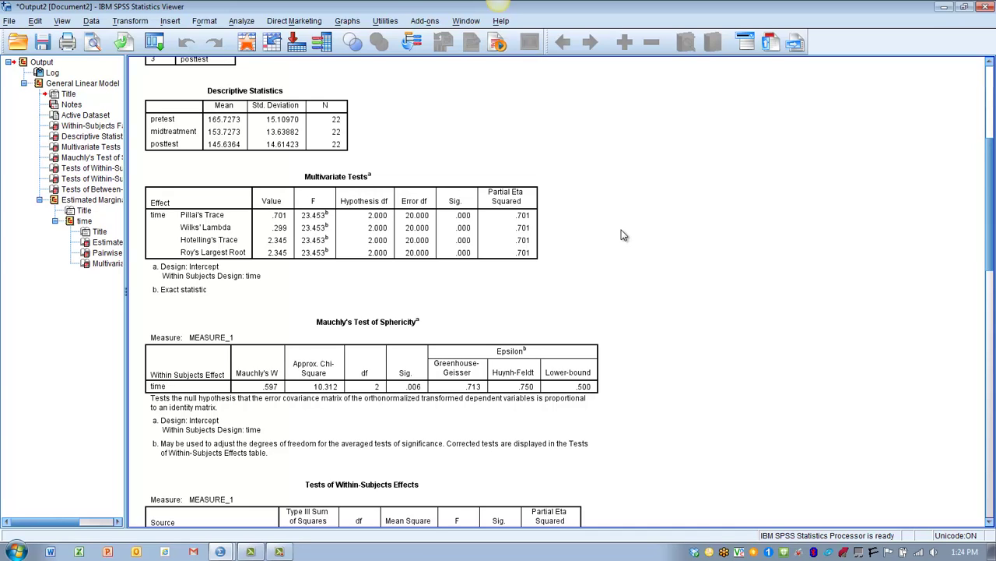
Select the Multivariate Tests table, then deselect it
left_click(523, 238)
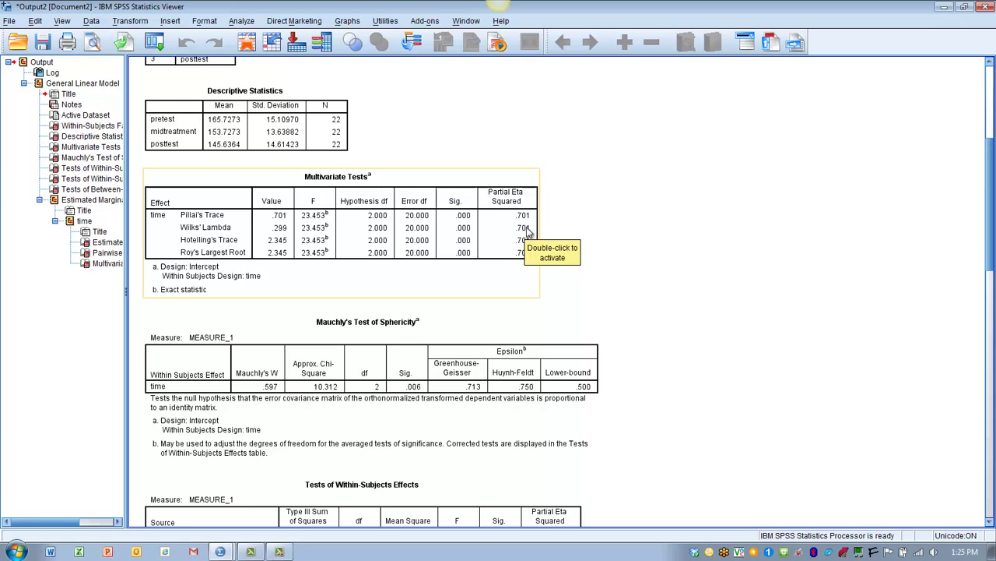
left_click(568, 232)
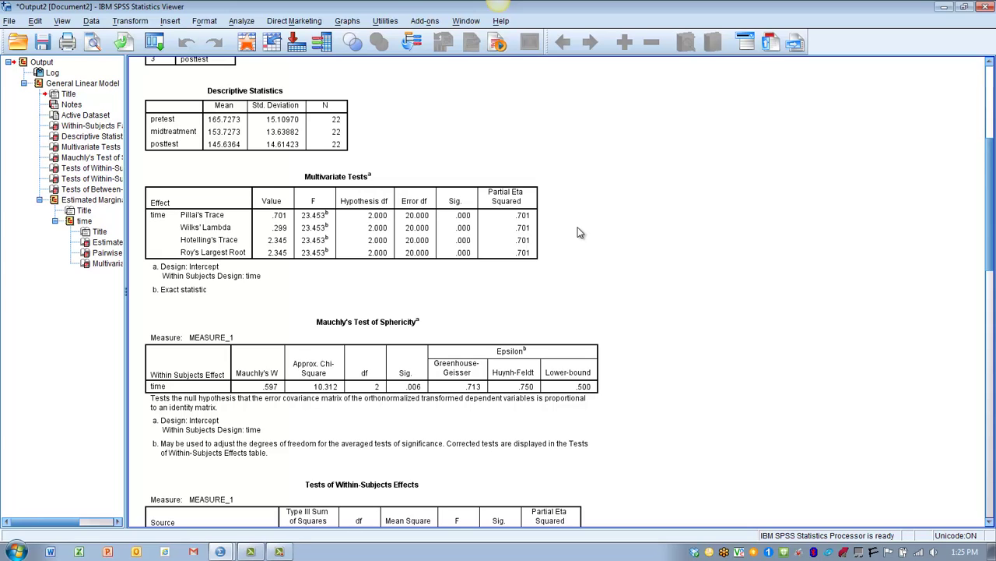
scroll(579, 232, "down", 15)
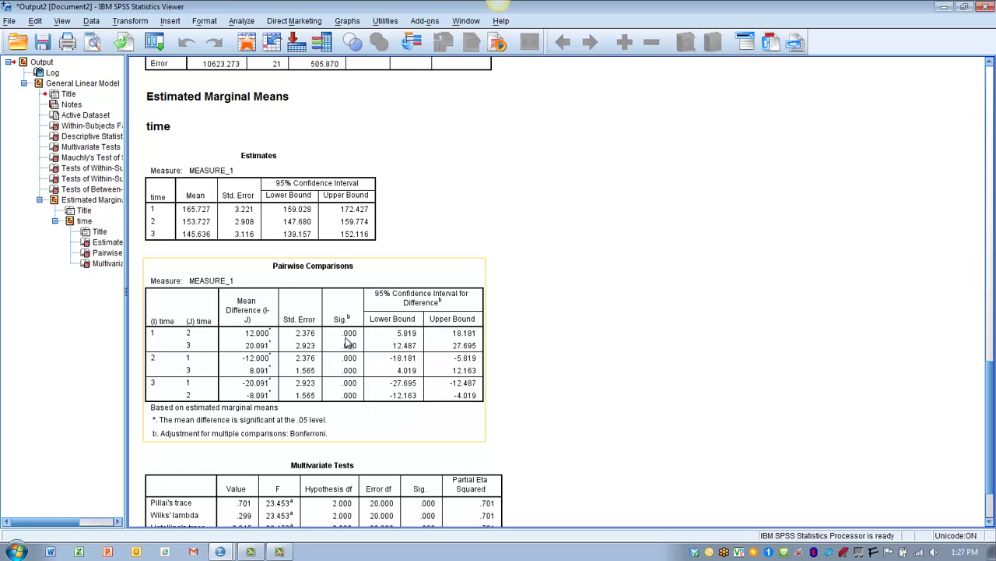
left_click(597, 294)
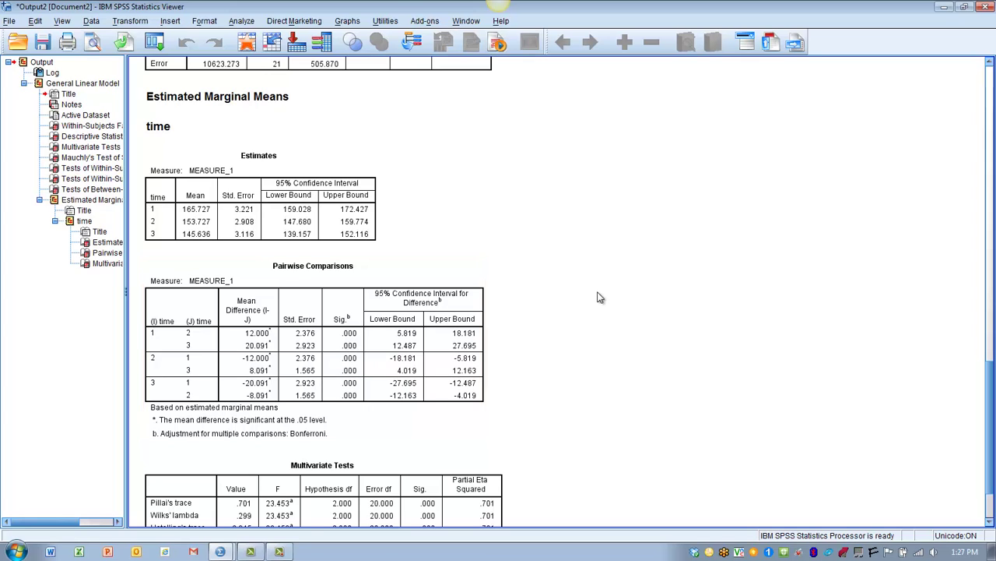